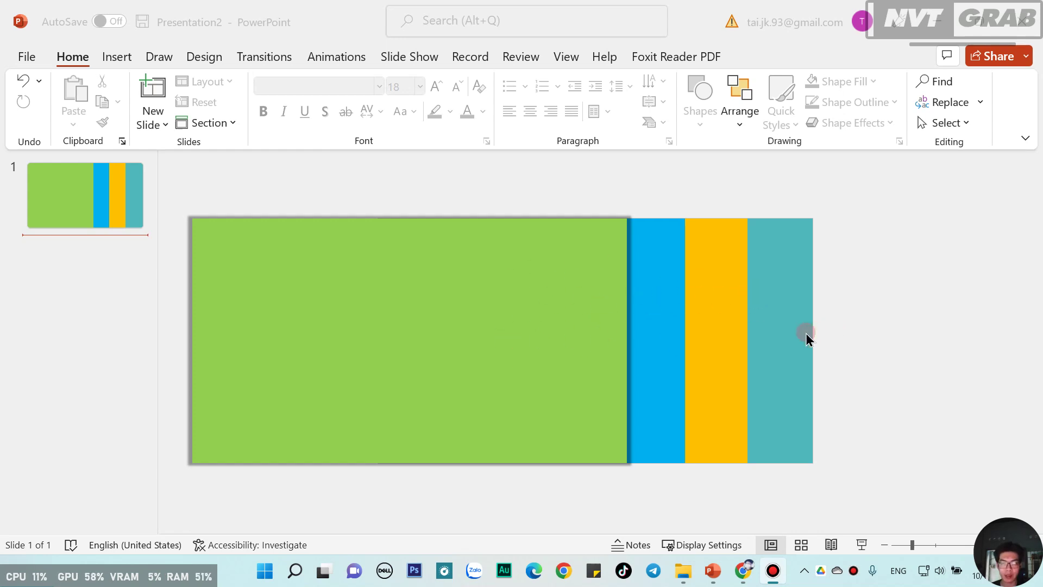
Move the wide green block back to the slide's left edge
click(678, 354)
drag(678, 354, 651, 359)
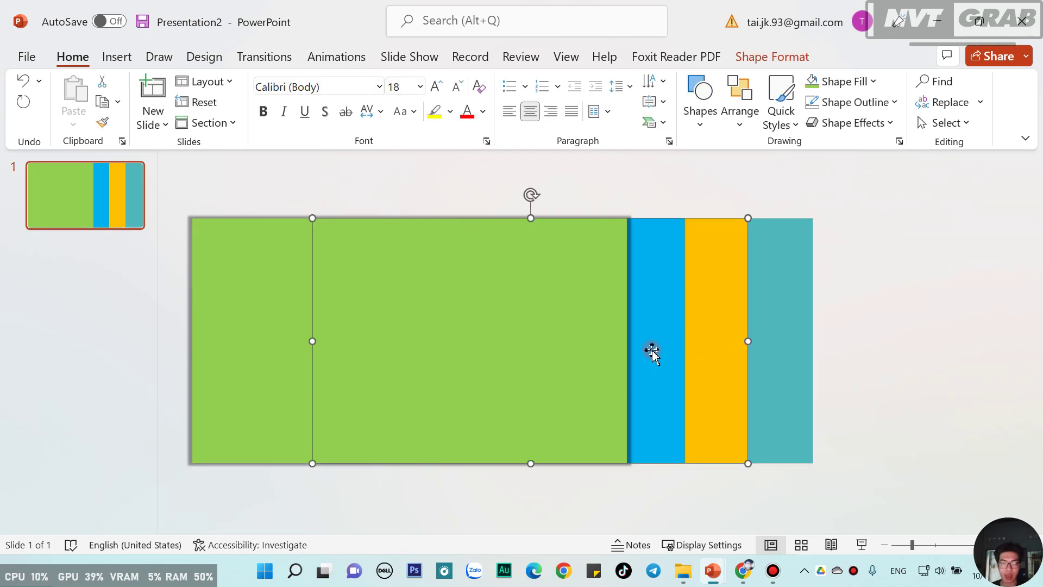
drag(652, 358, 531, 356)
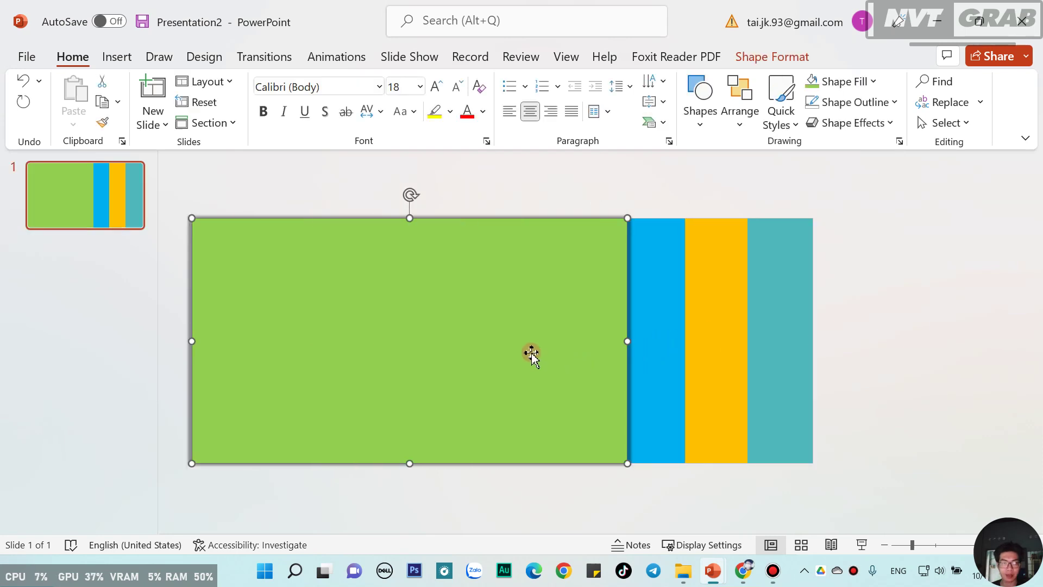
Insert a new Blank-layout slide after the colour-band slide
click(91, 275)
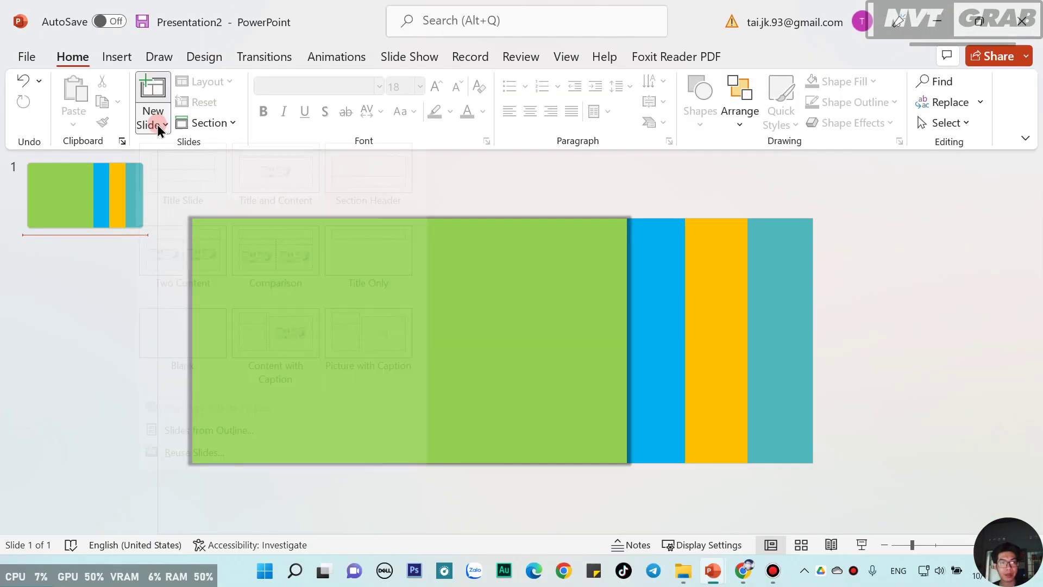
click(157, 125)
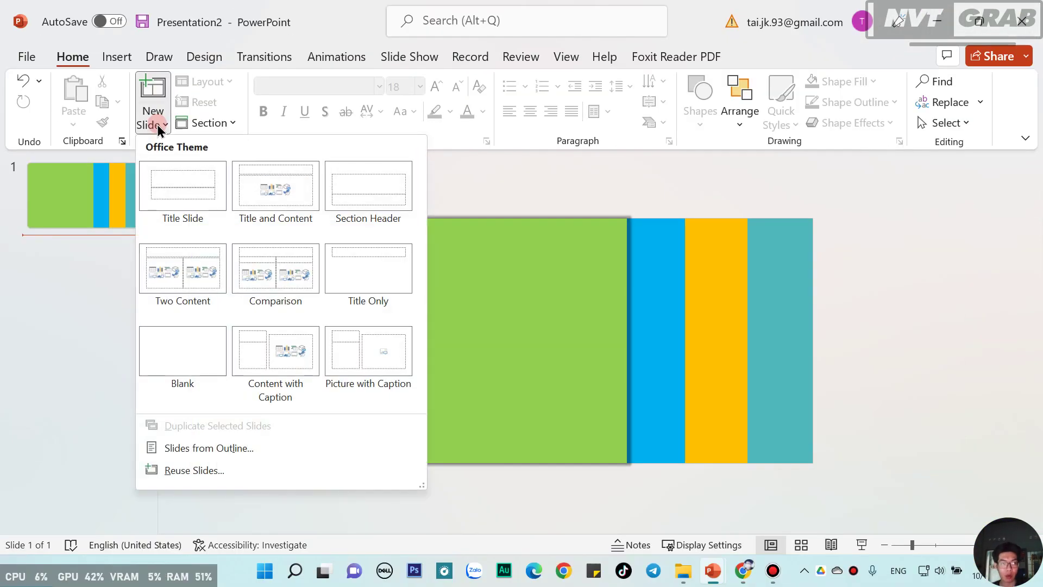
click(178, 361)
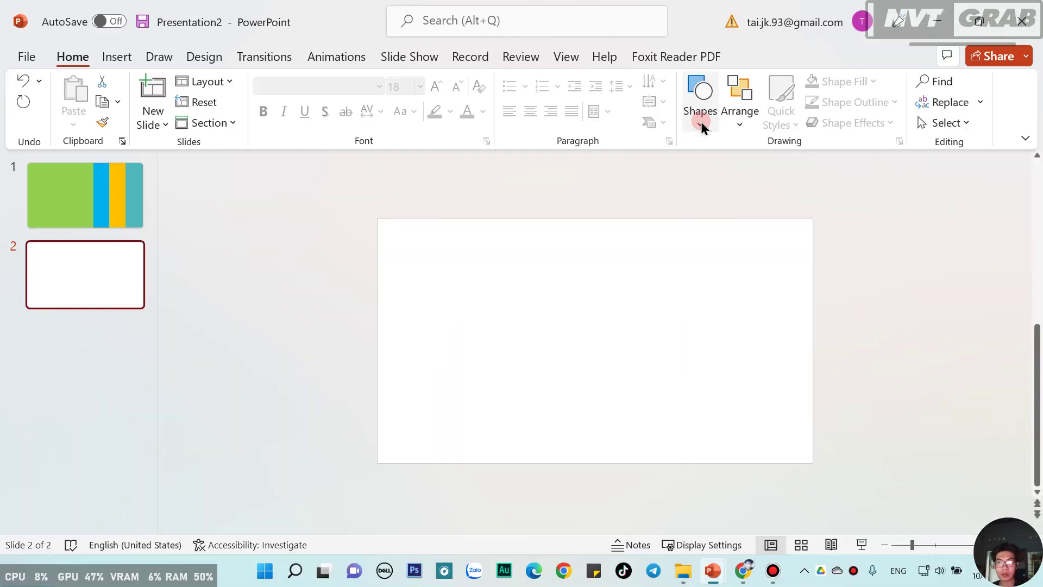
Draw a rectangle covering the whole second slide, 19,05 × 33,87 cm
click(700, 125)
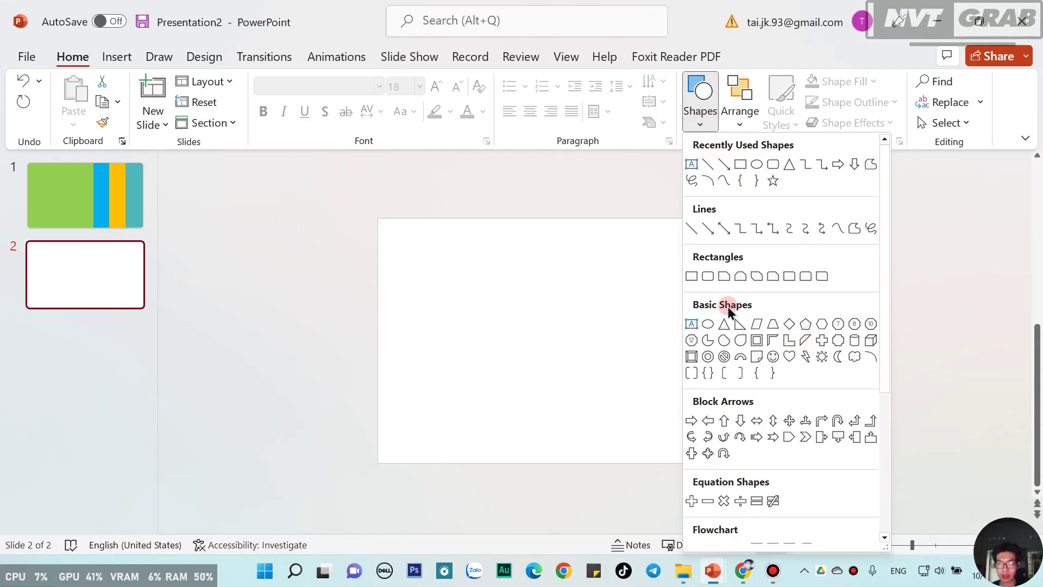
click(740, 165)
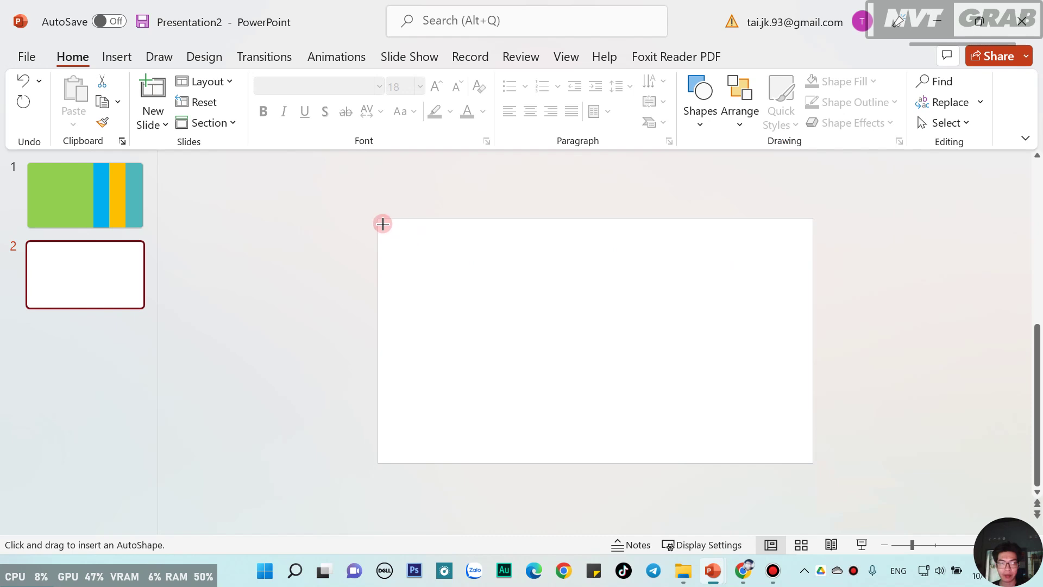
drag(378, 218, 813, 463)
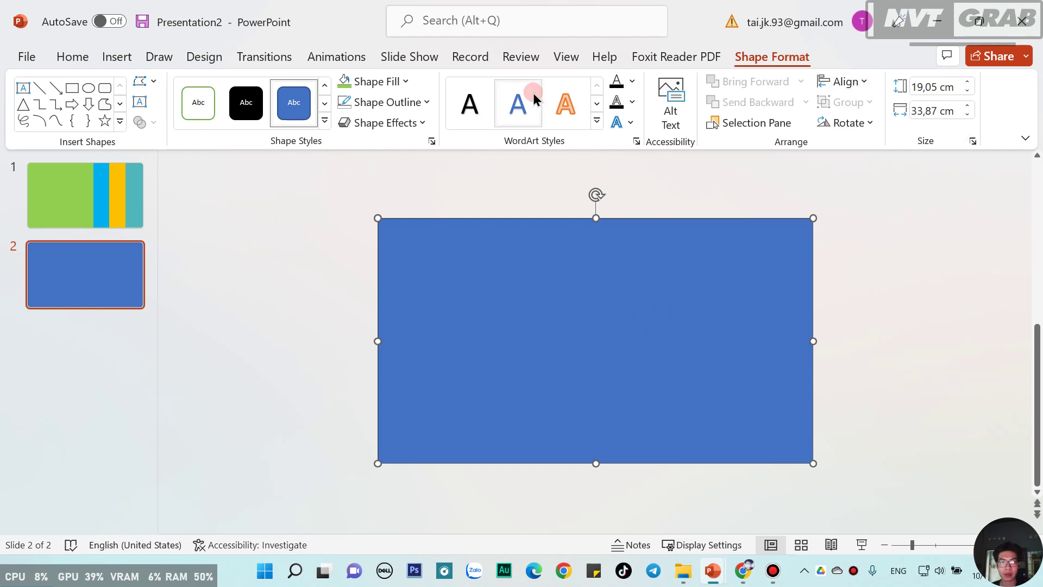
click(395, 82)
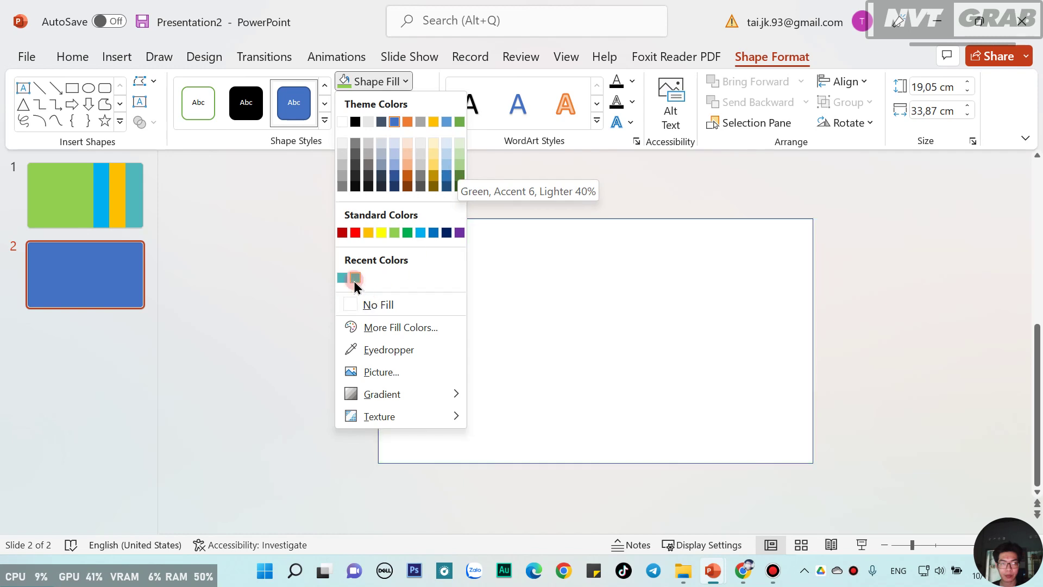
Fill the full-slide rectangle with teal and set its outline to No Outline
click(346, 280)
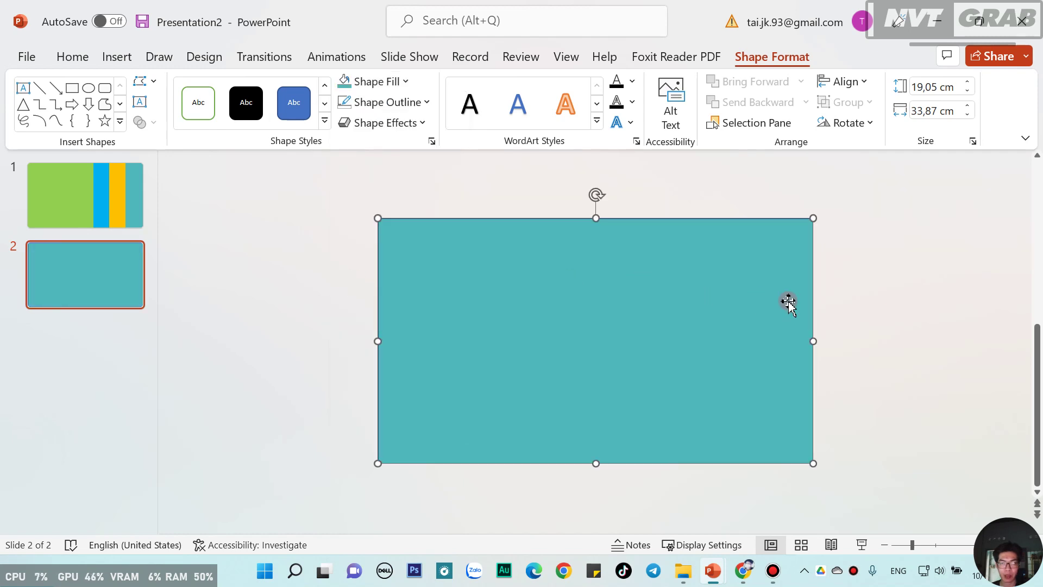
click(890, 283)
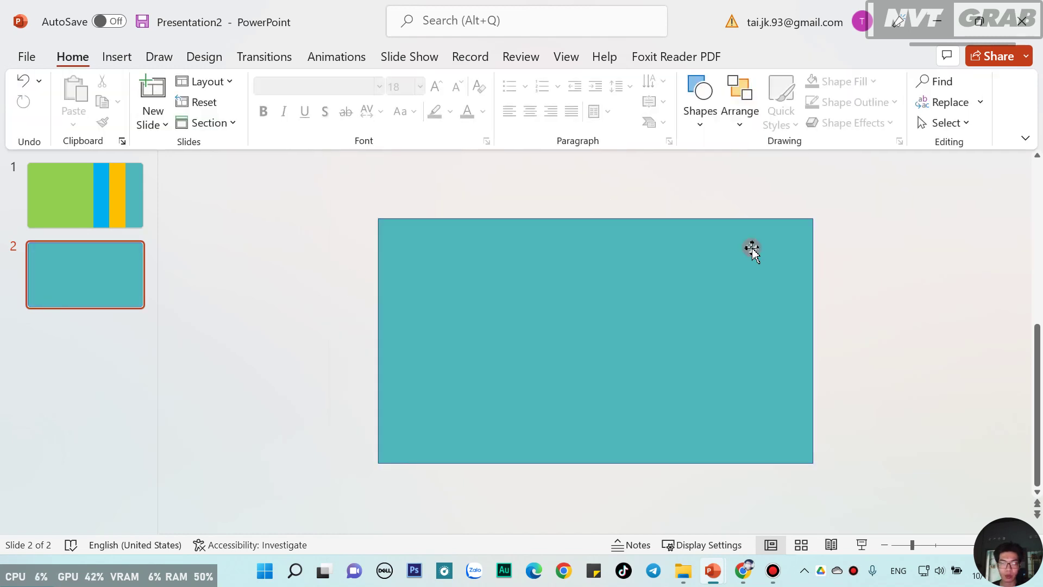
click(737, 311)
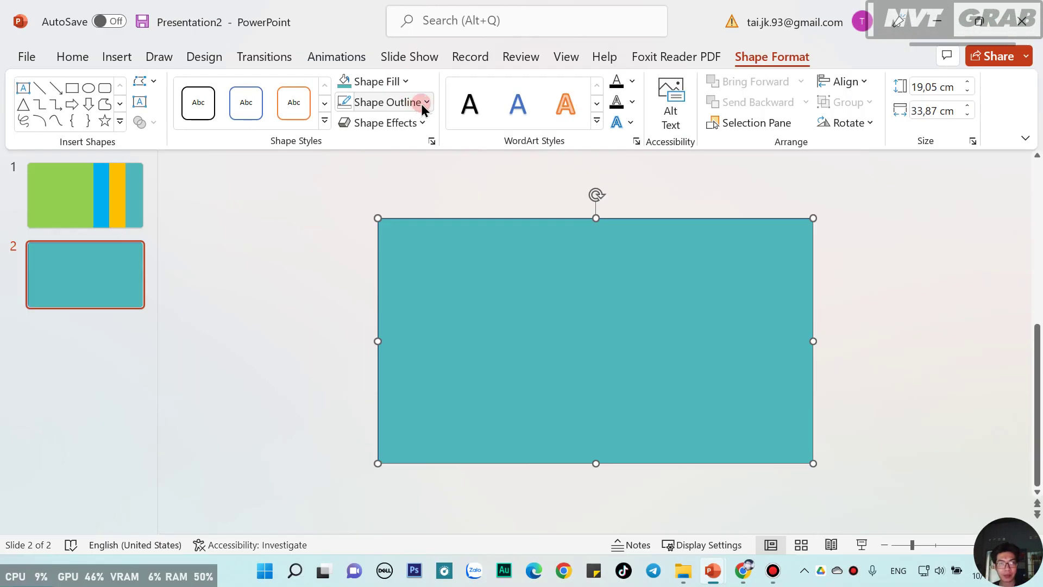
click(423, 103)
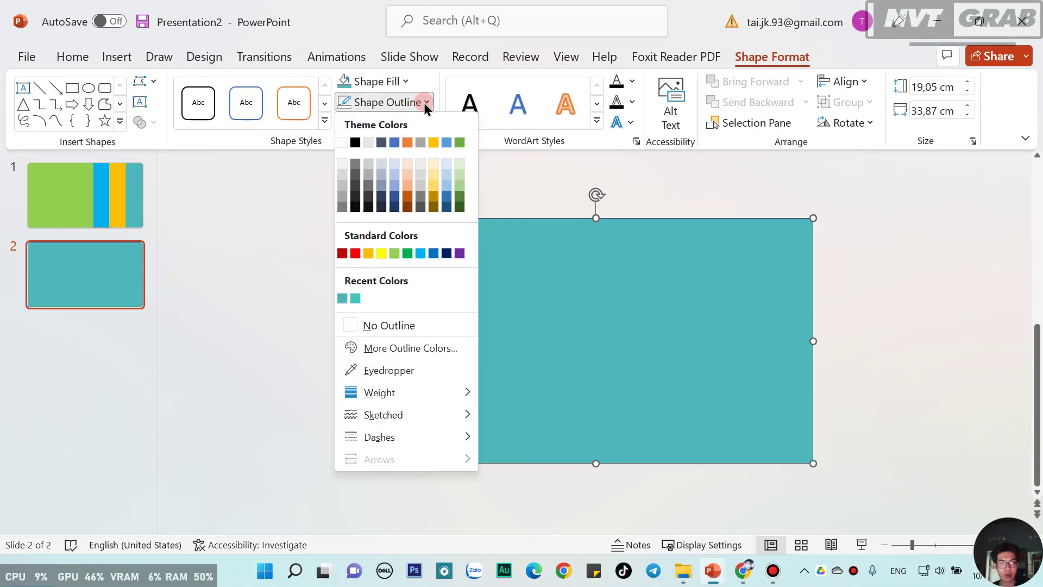
click(391, 325)
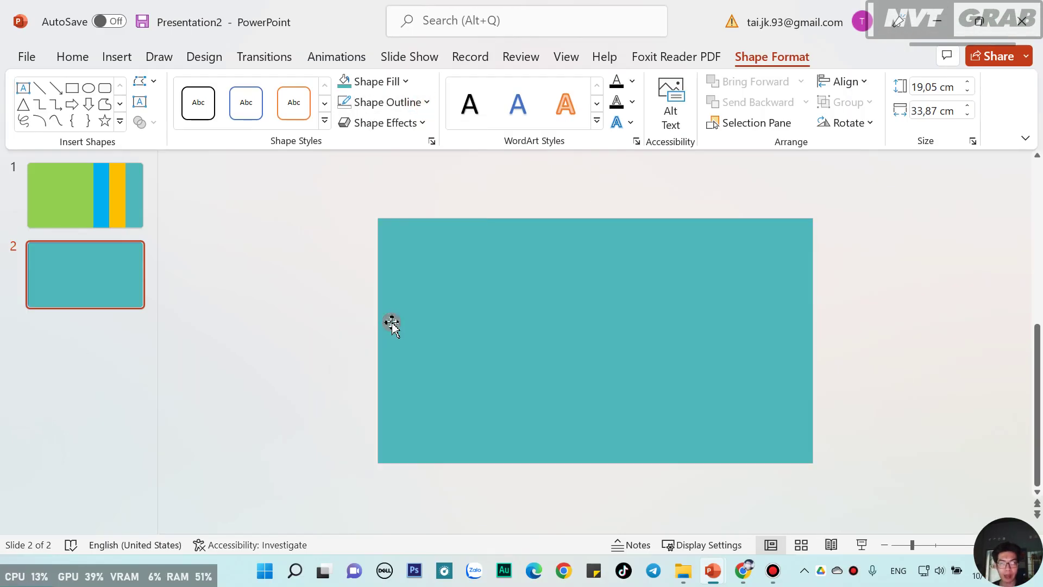
click(868, 290)
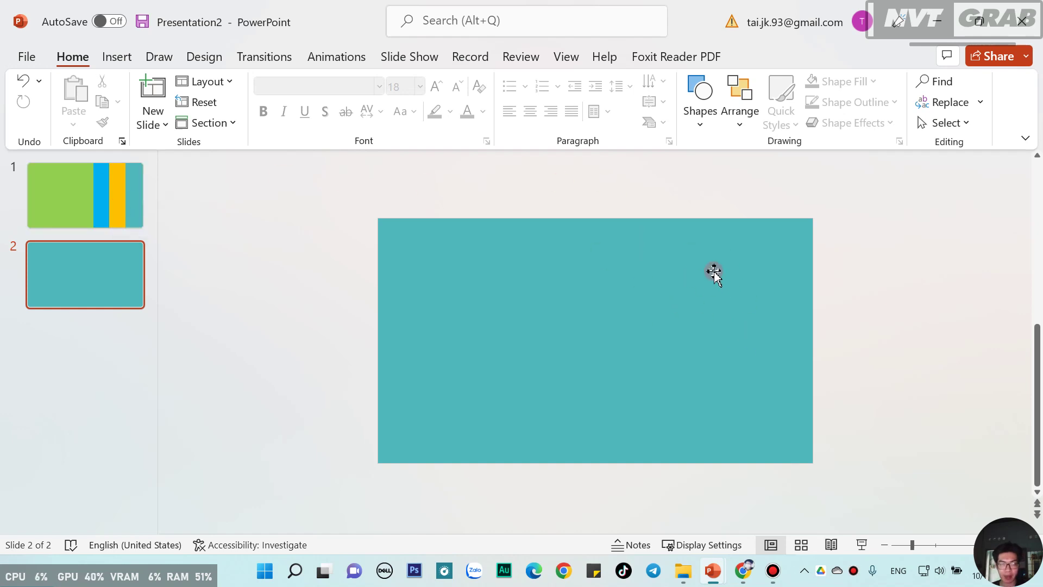
Duplicate the teal rectangle shifted slightly left, leaving a narrow teal strip on the right
click(713, 299)
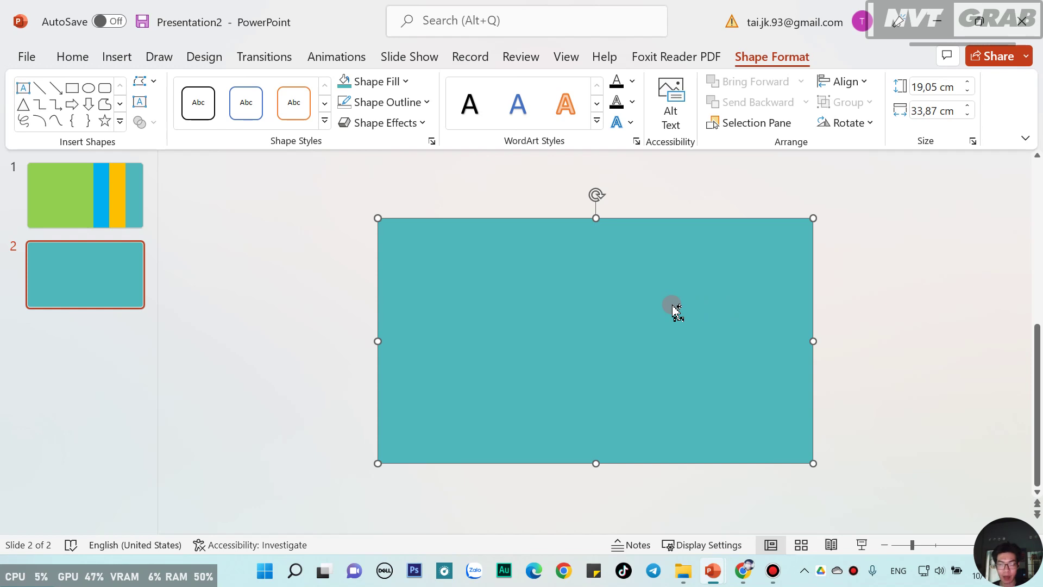
drag(728, 304, 667, 299)
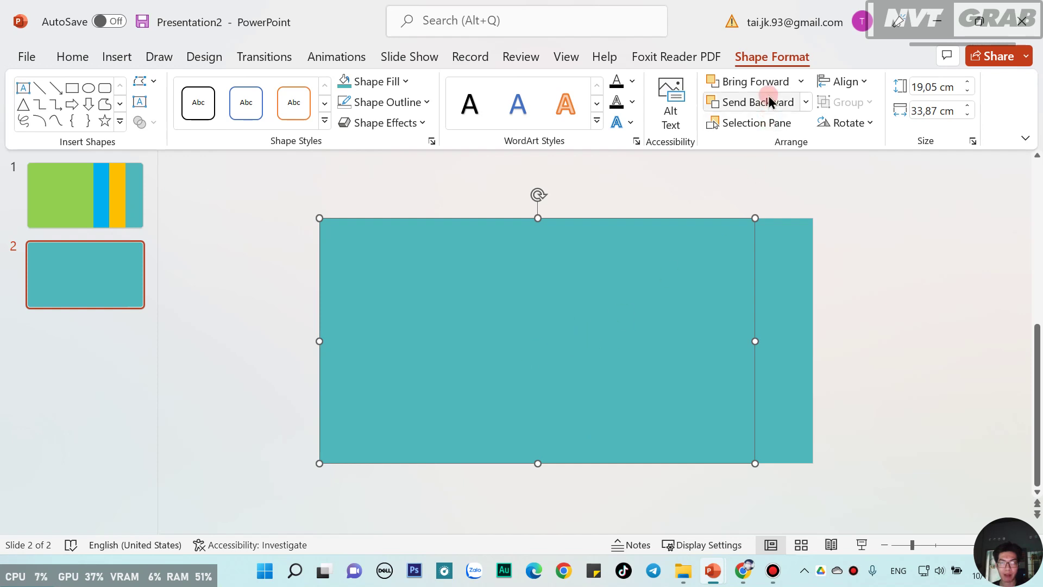
click(404, 81)
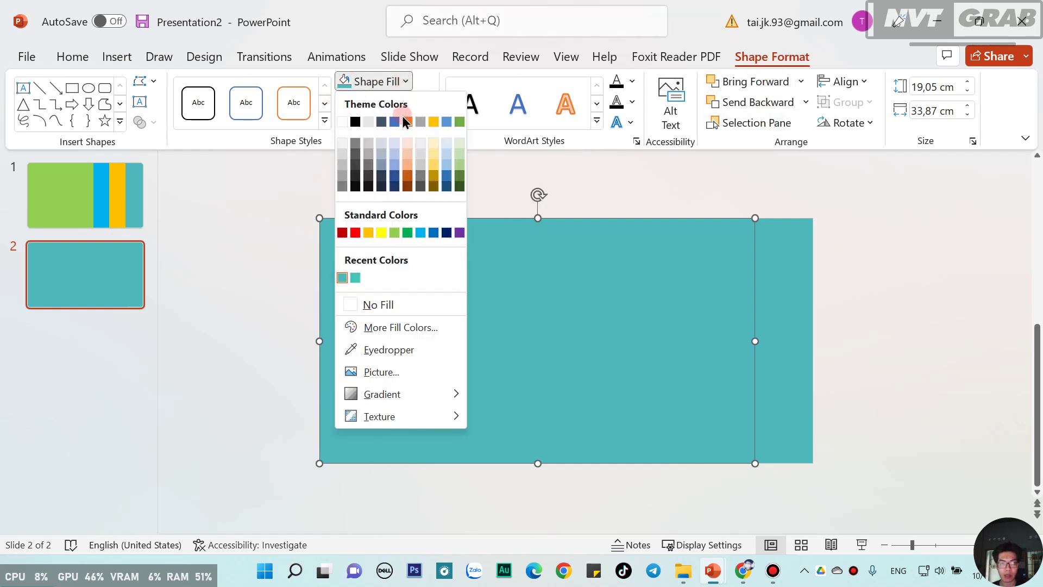
Fill the copy gold, then place another copy further left
click(369, 233)
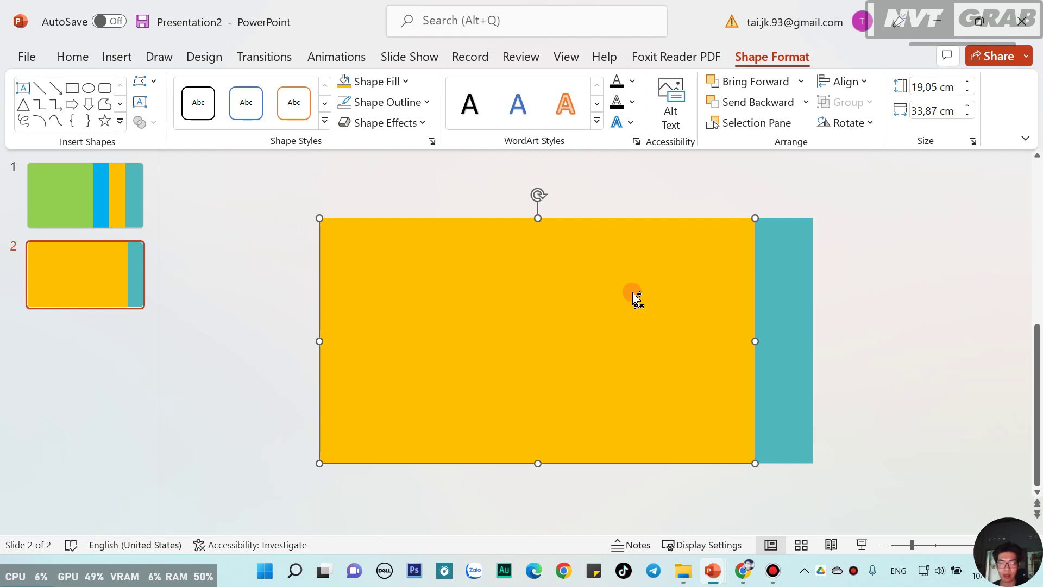
drag(690, 304, 630, 302)
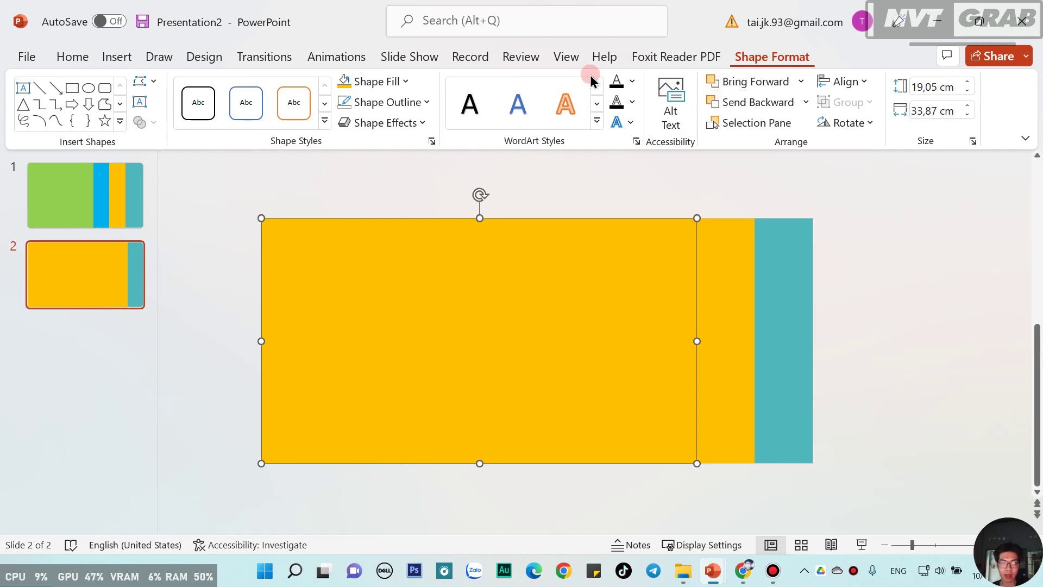
click(395, 81)
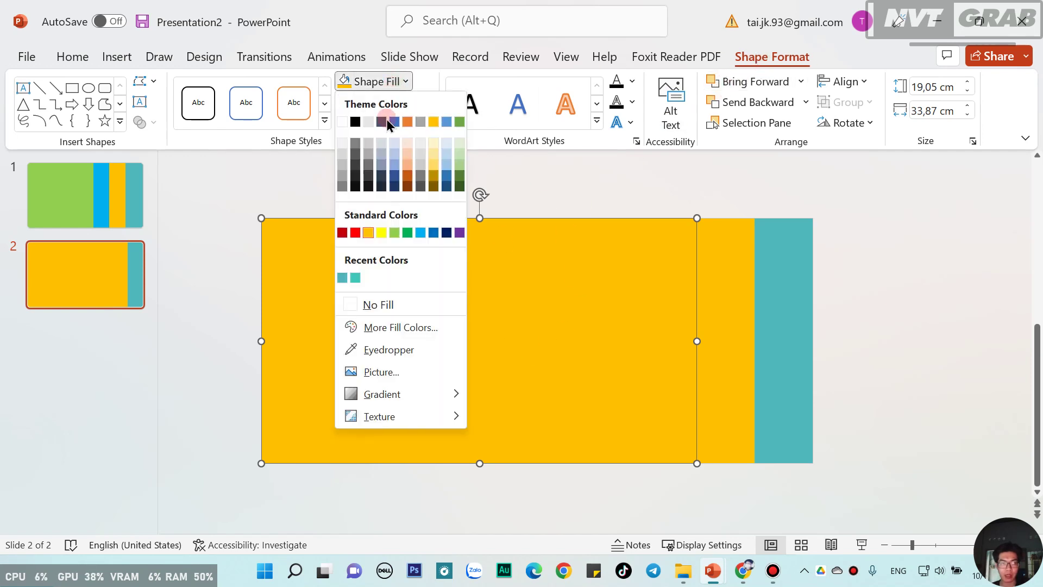
Fill the newest copy light blue, duplicate it further left, and fill that leftmost copy light green
click(419, 232)
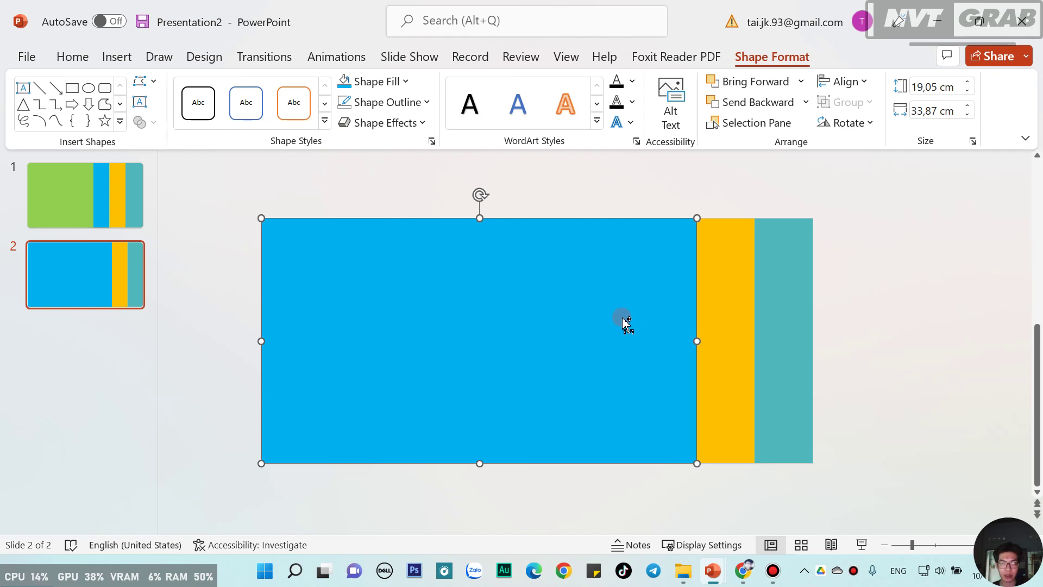
drag(635, 323, 575, 323)
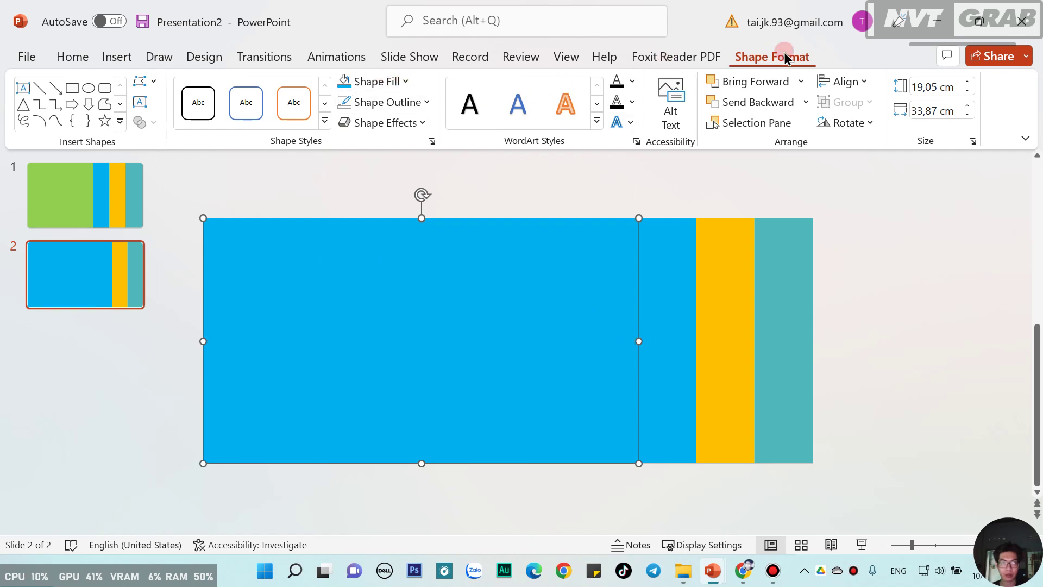
click(393, 80)
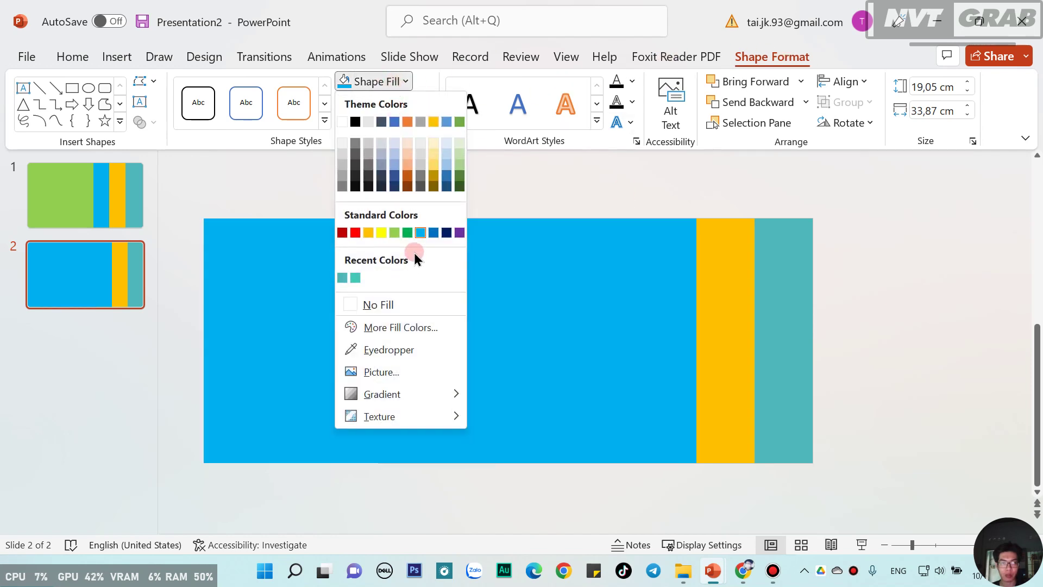
click(394, 232)
click(830, 292)
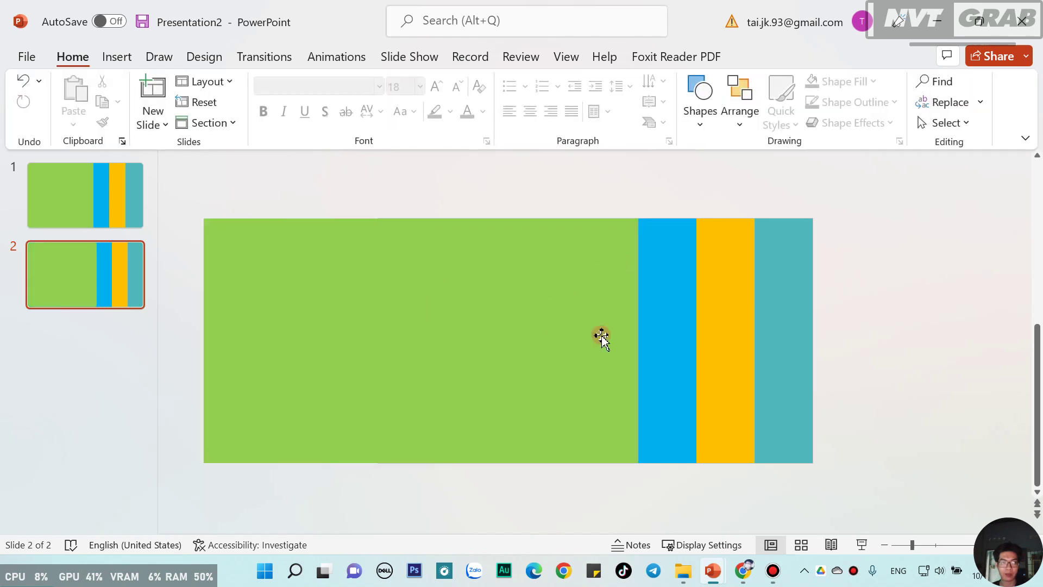